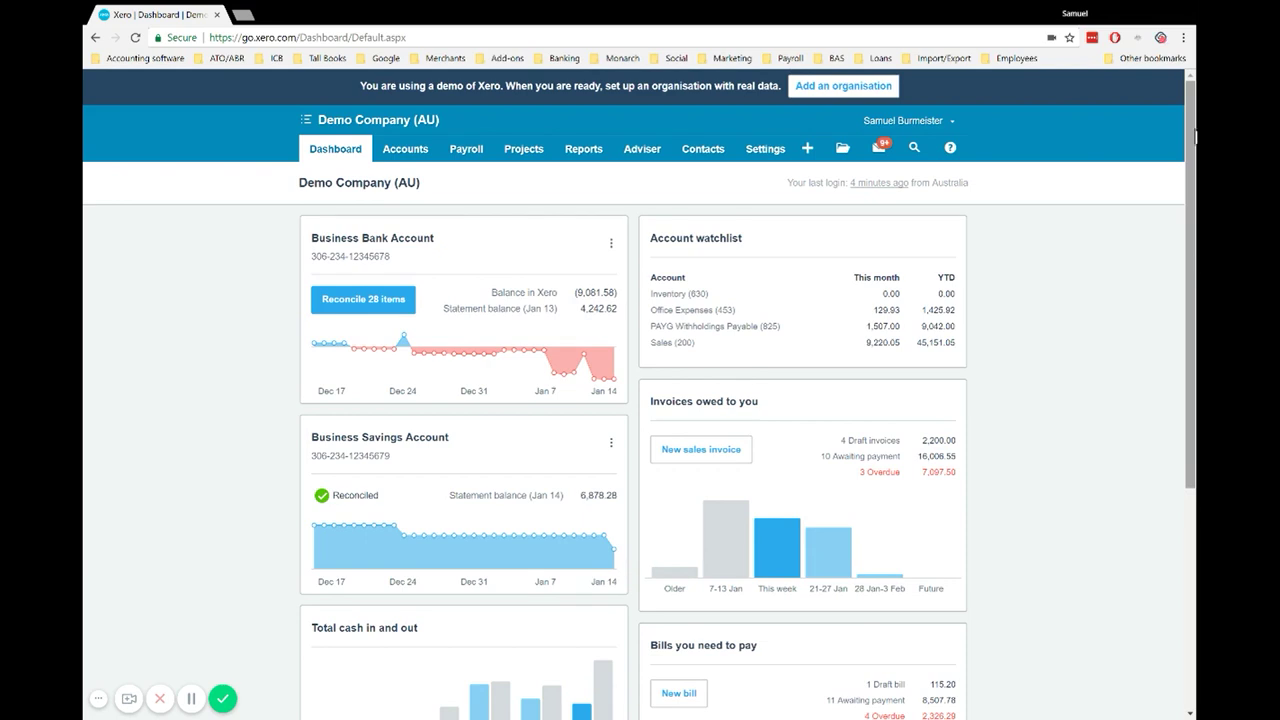
Go to Accounts > Purchases and hide the Purchases help panel to see bill totals
left_click_drag(1195, 189, 1195, 358)
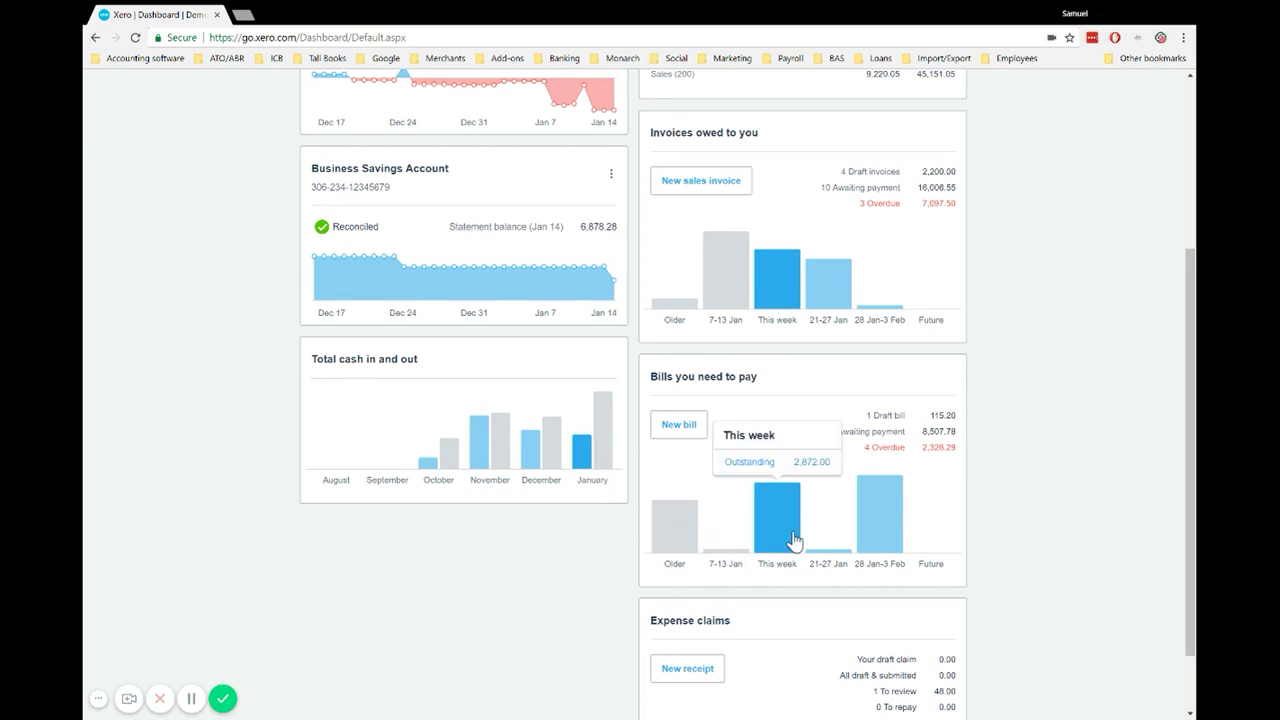
mouse_move(835, 562)
mouse_move(869, 545)
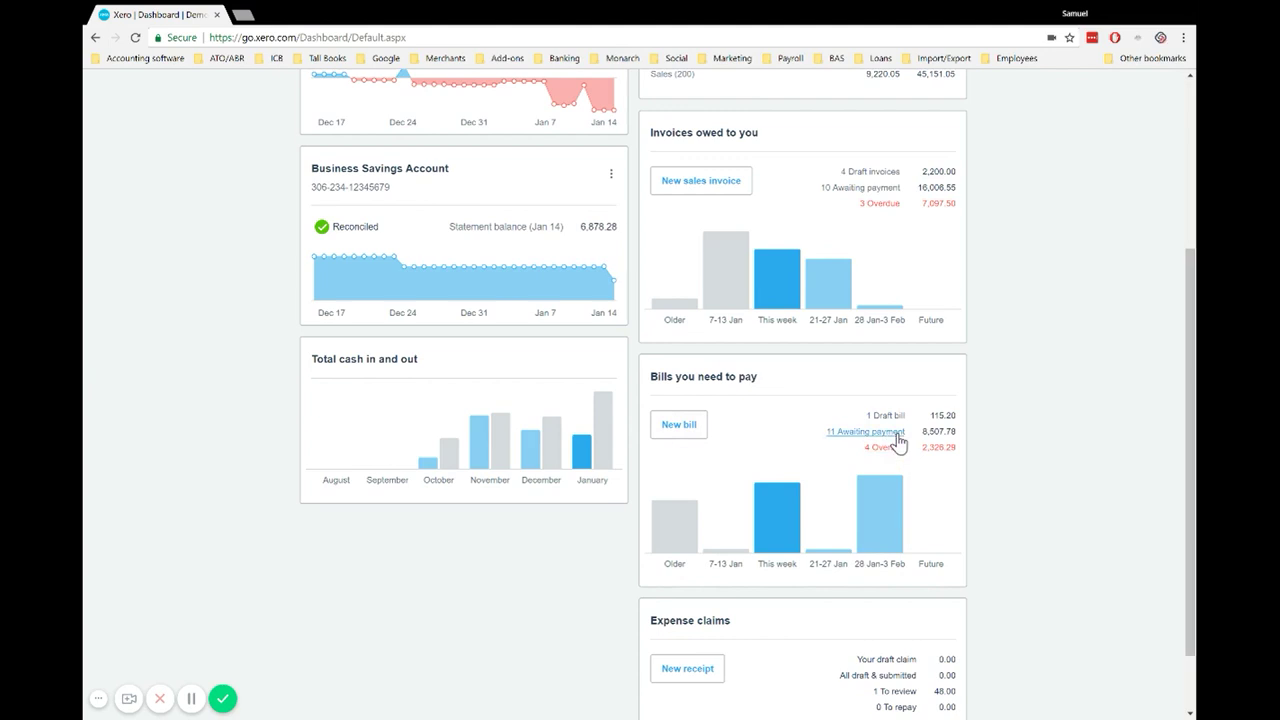
scroll(665, 365, "up", 3)
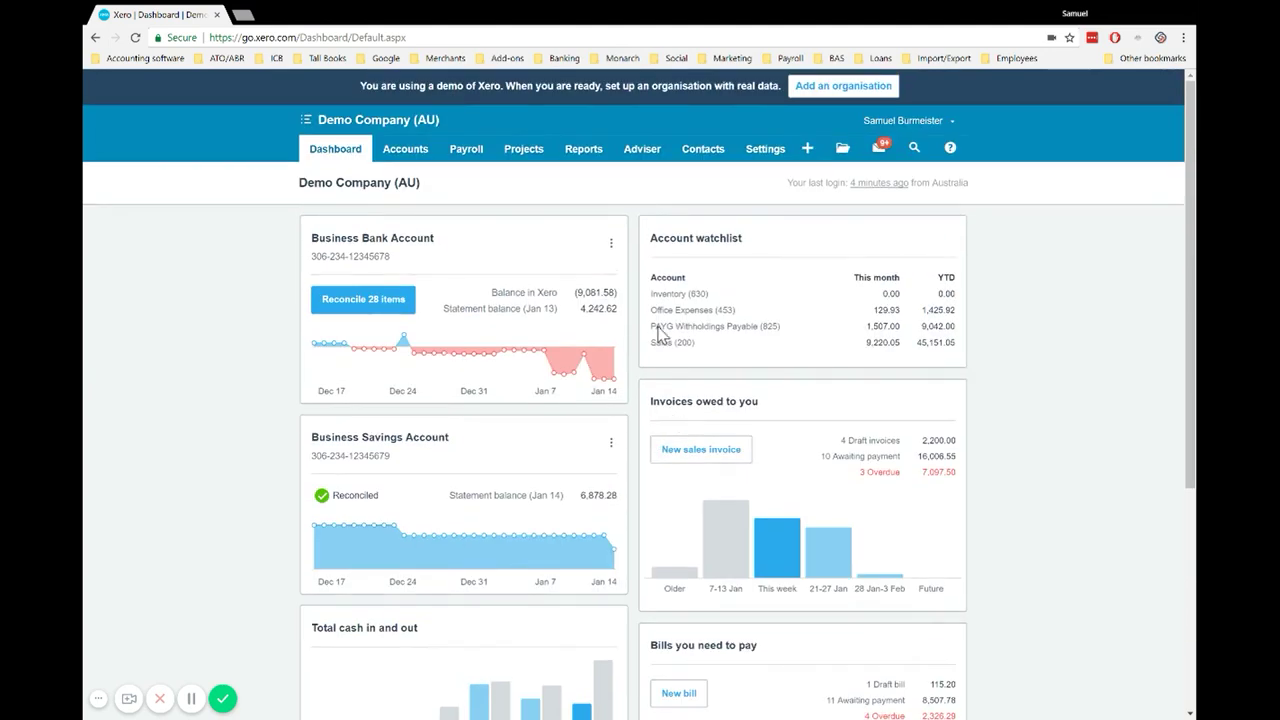
left_click(426, 164)
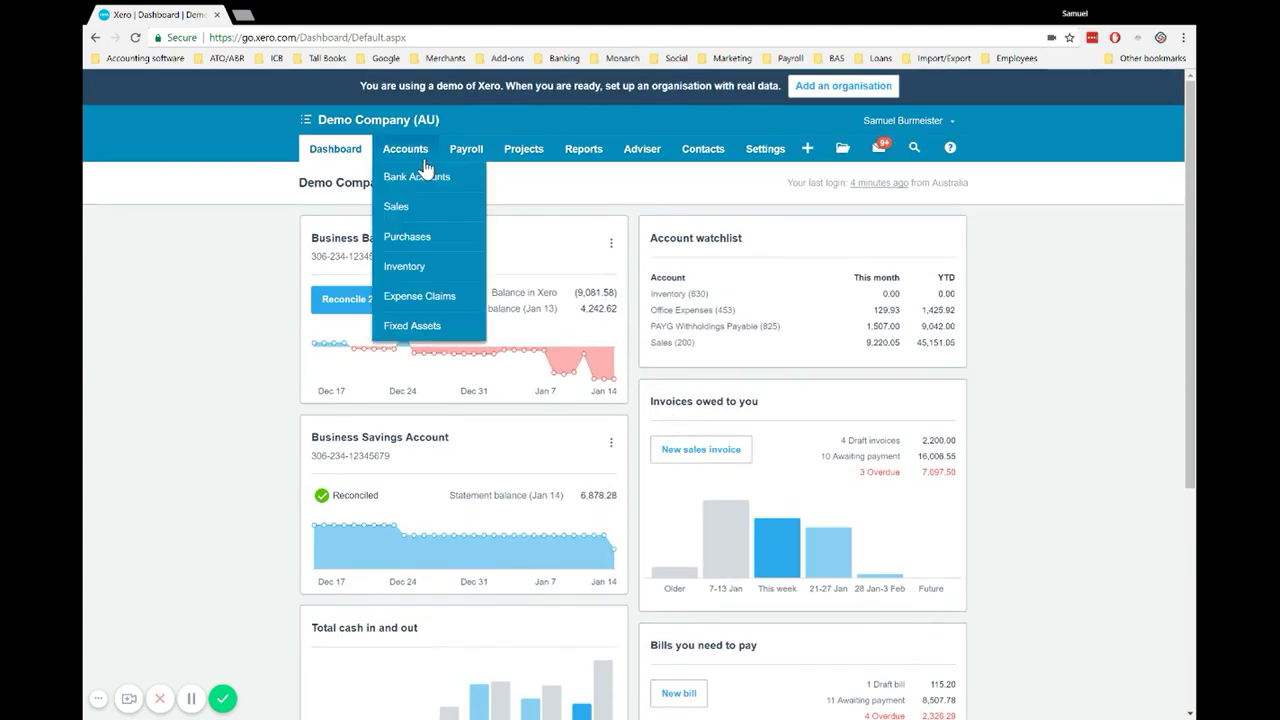
left_click(428, 240)
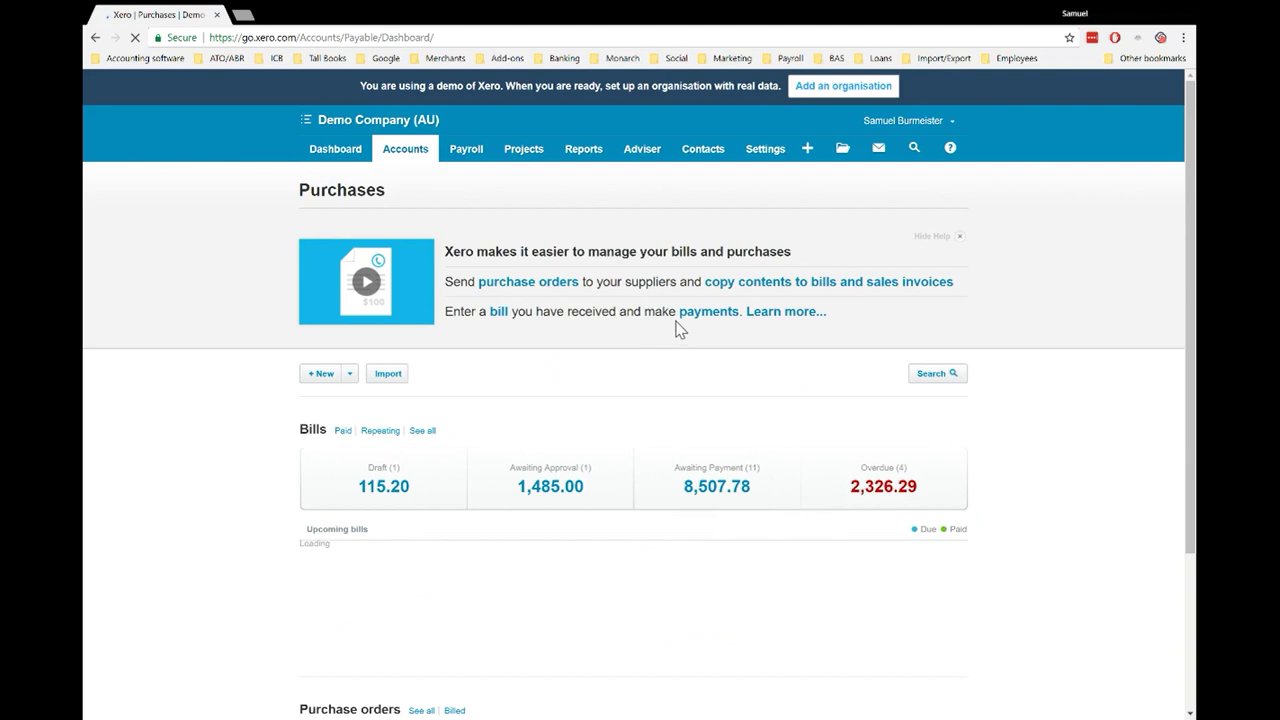
left_click(960, 240)
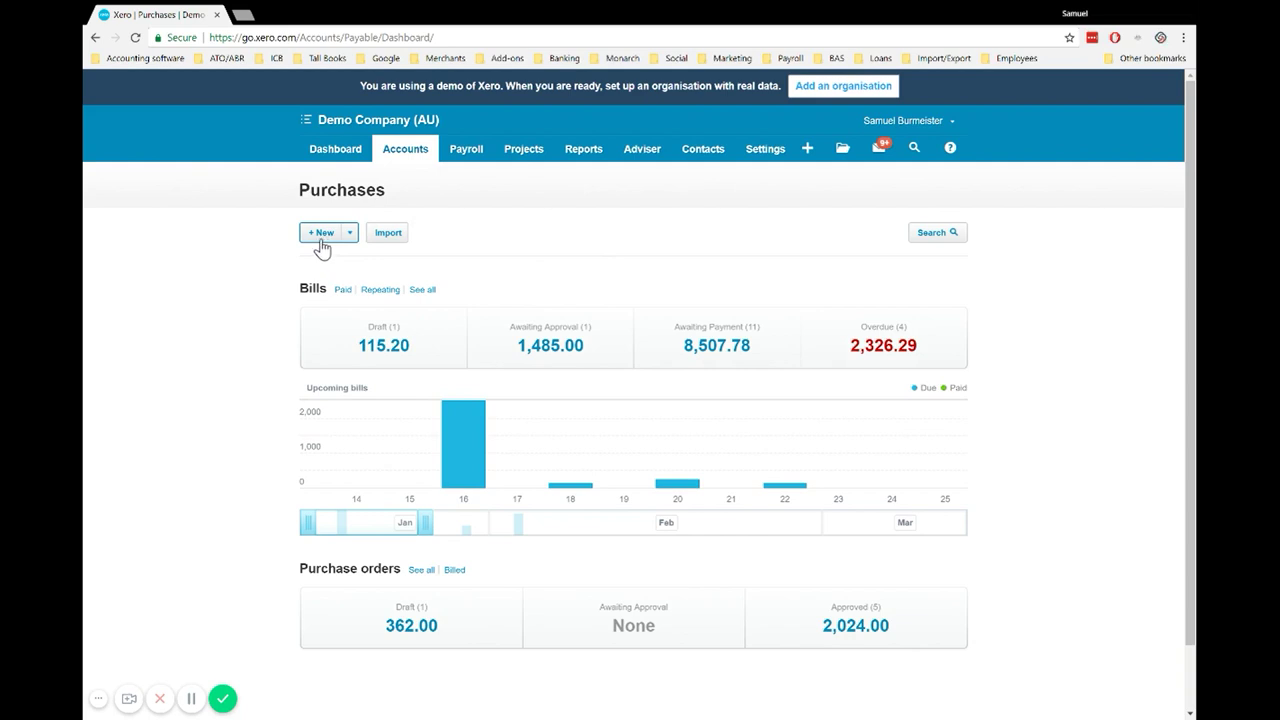
Start a new bill from the top-bar + menu
left_click(810, 160)
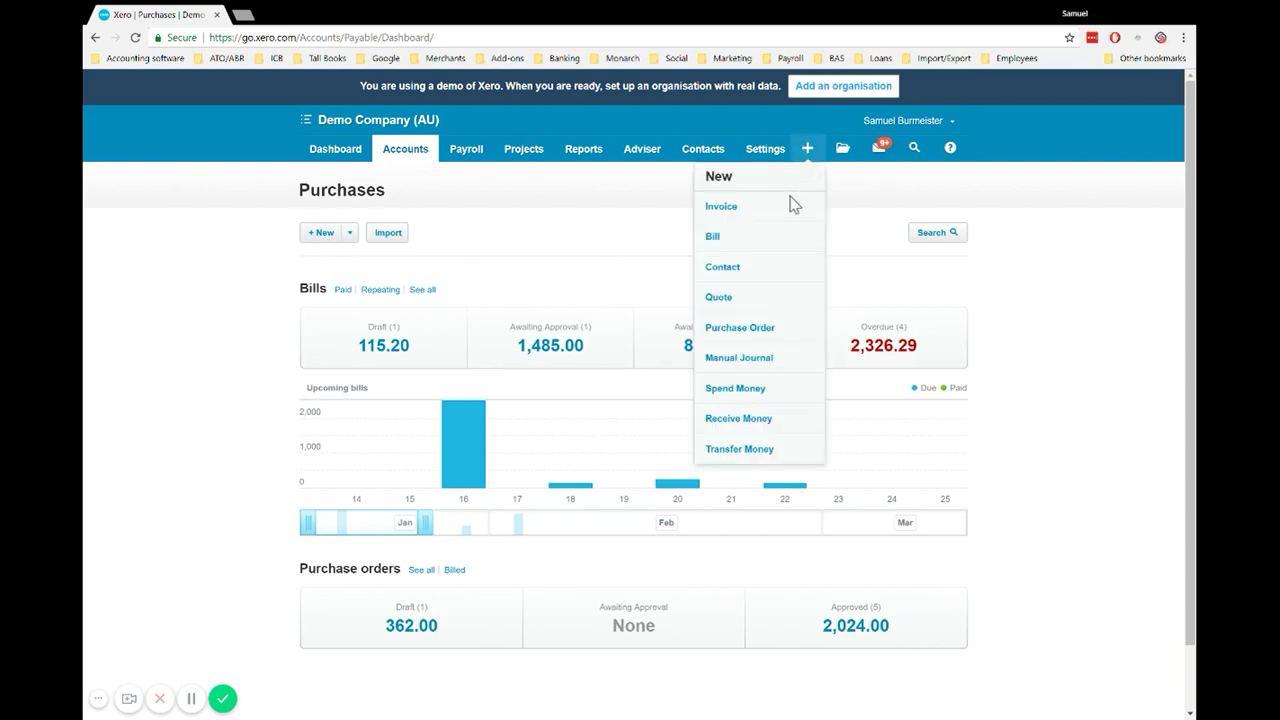
left_click(762, 240)
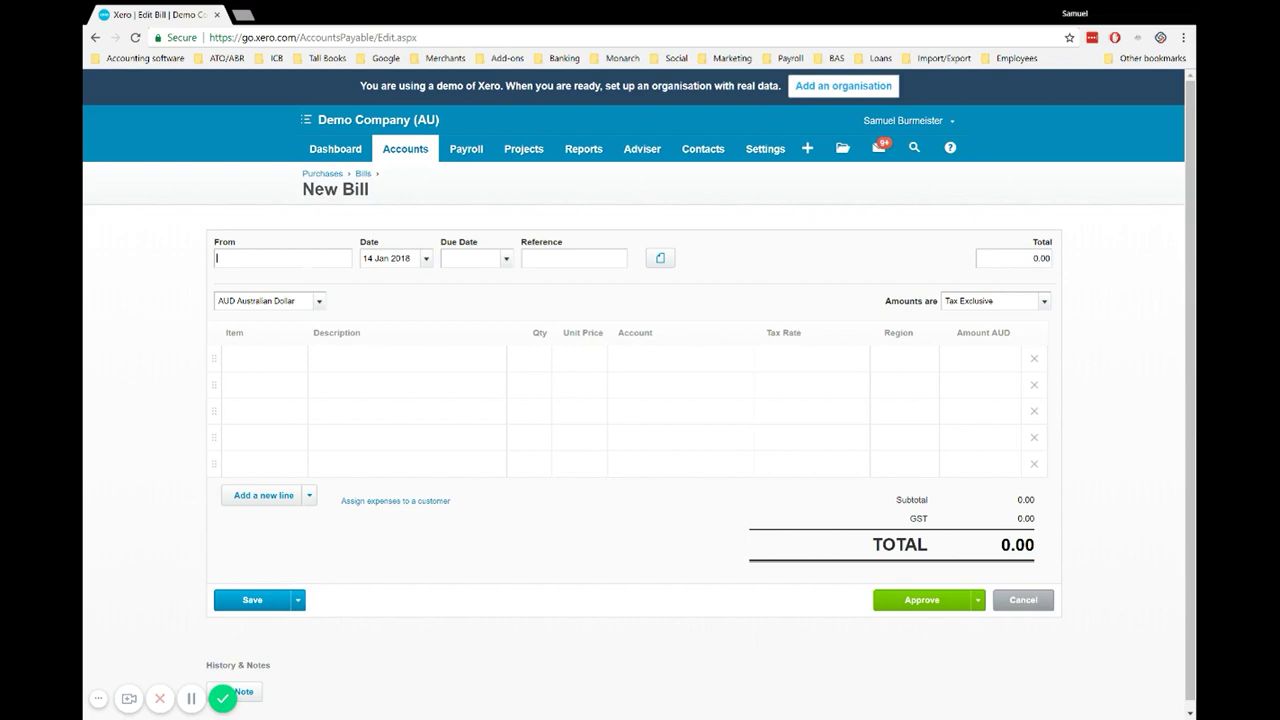
Attach trendy.pdf to the bill and dock its invoice preview beside the form
left_click(663, 265)
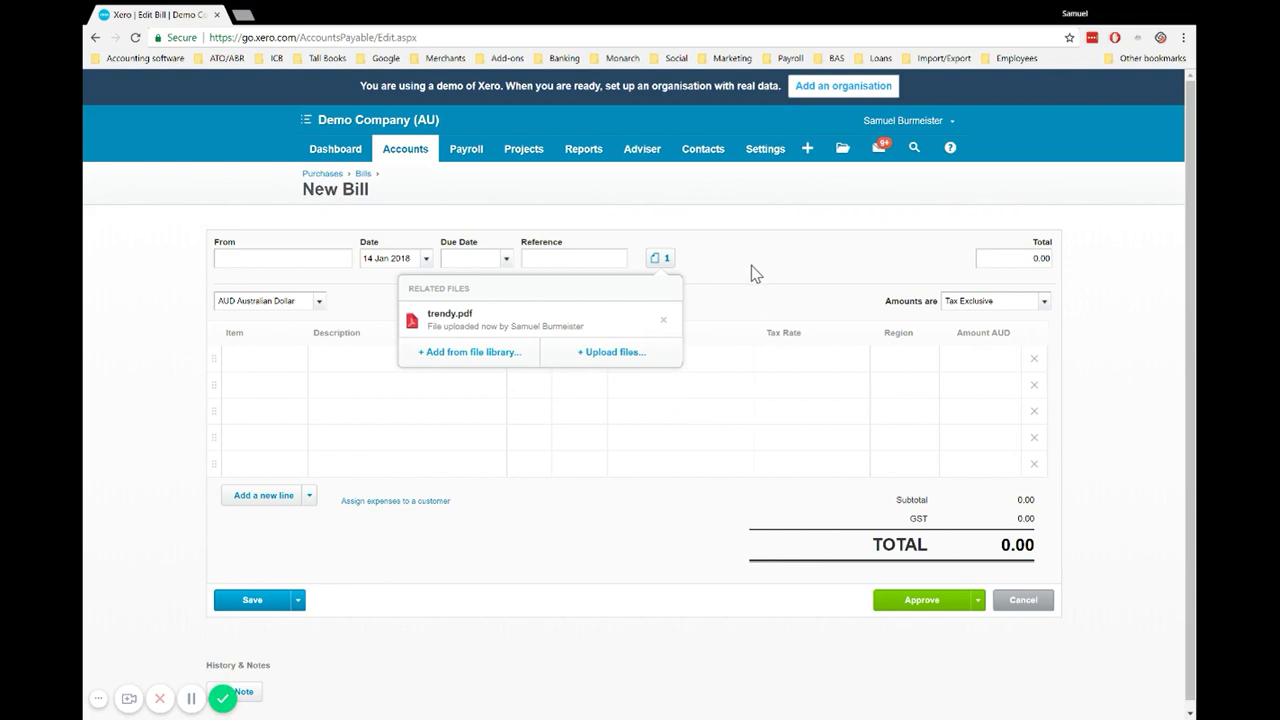
left_click(646, 306)
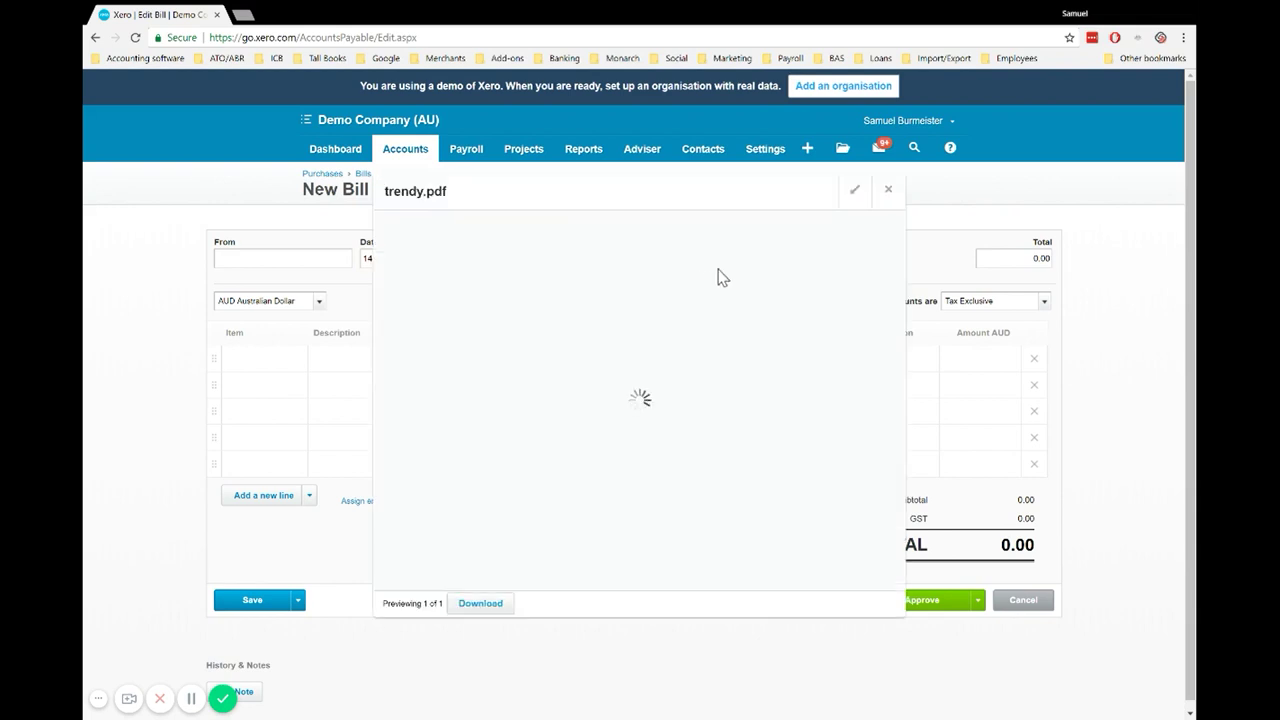
left_click(846, 204)
left_click(821, 241)
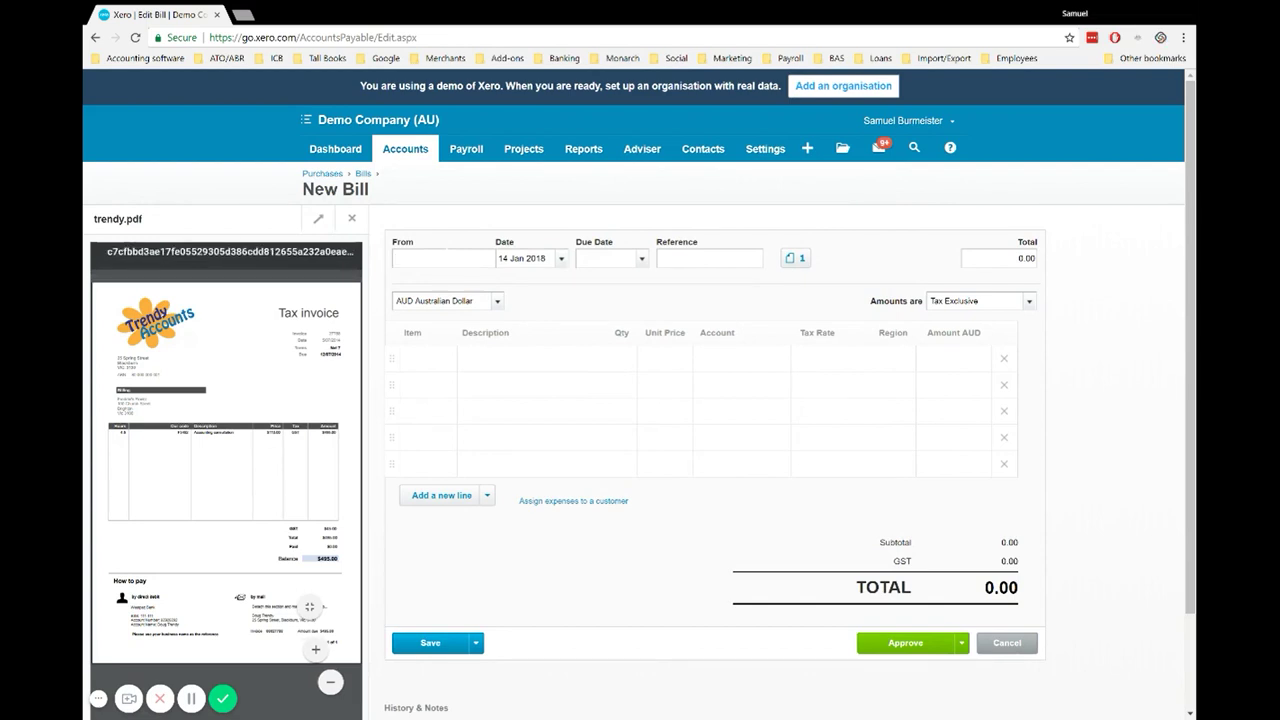
Enter supplier Trendy Accounts, date 5/07/2014, due 12/07/2014, reference 27788 and total 495
type("Trendy Acc")
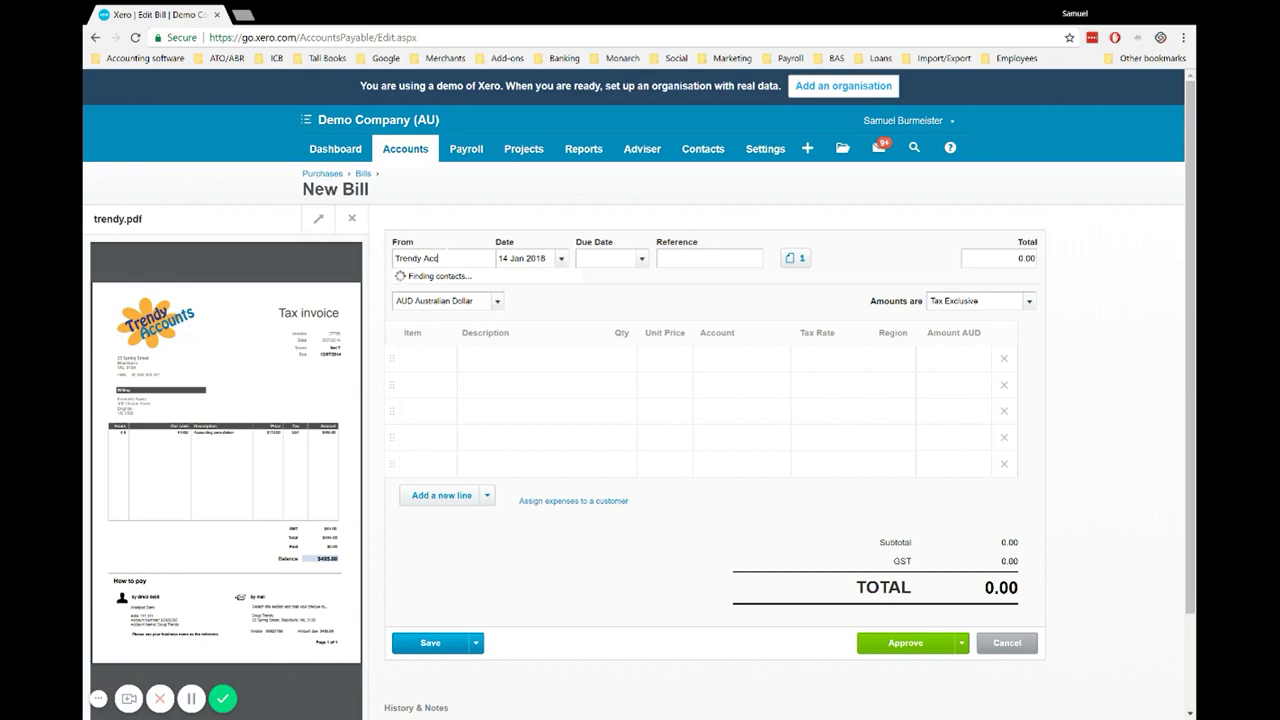
type("ounts")
key("Tab")
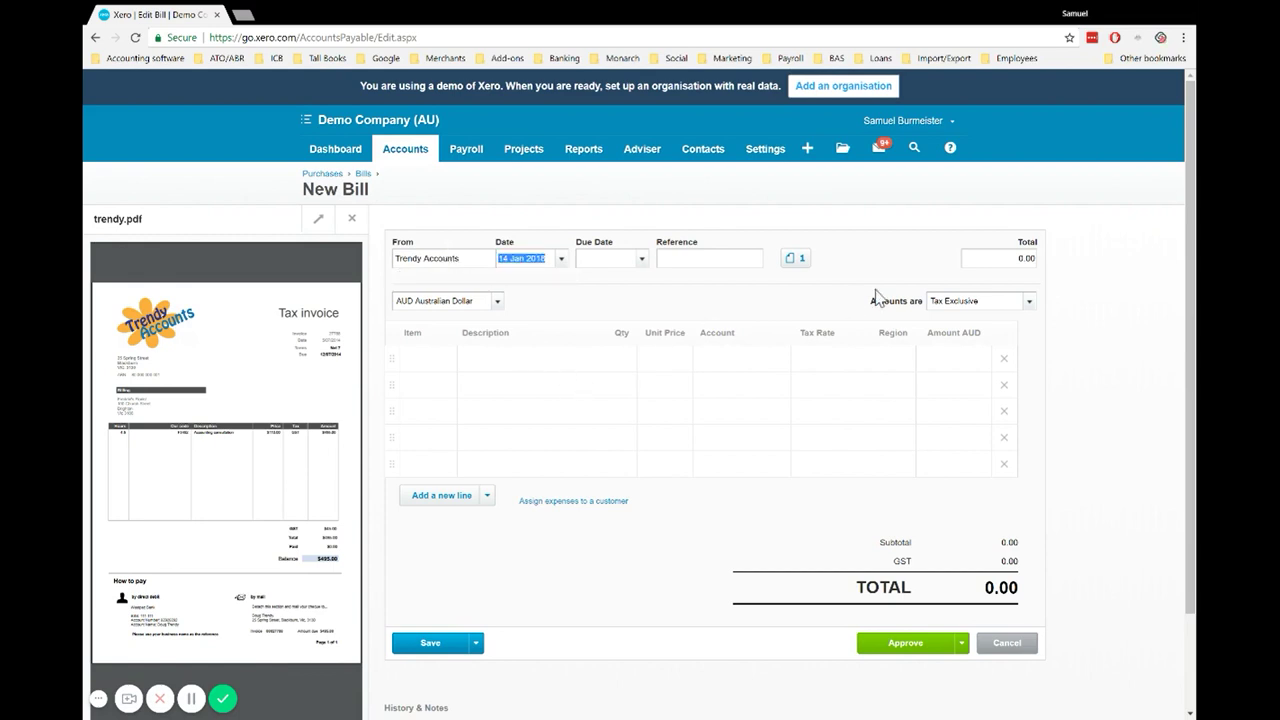
type("5/07/2014")
key("Tab")
type("12/07/2014")
key("Tab")
type("27788")
key("Tab")
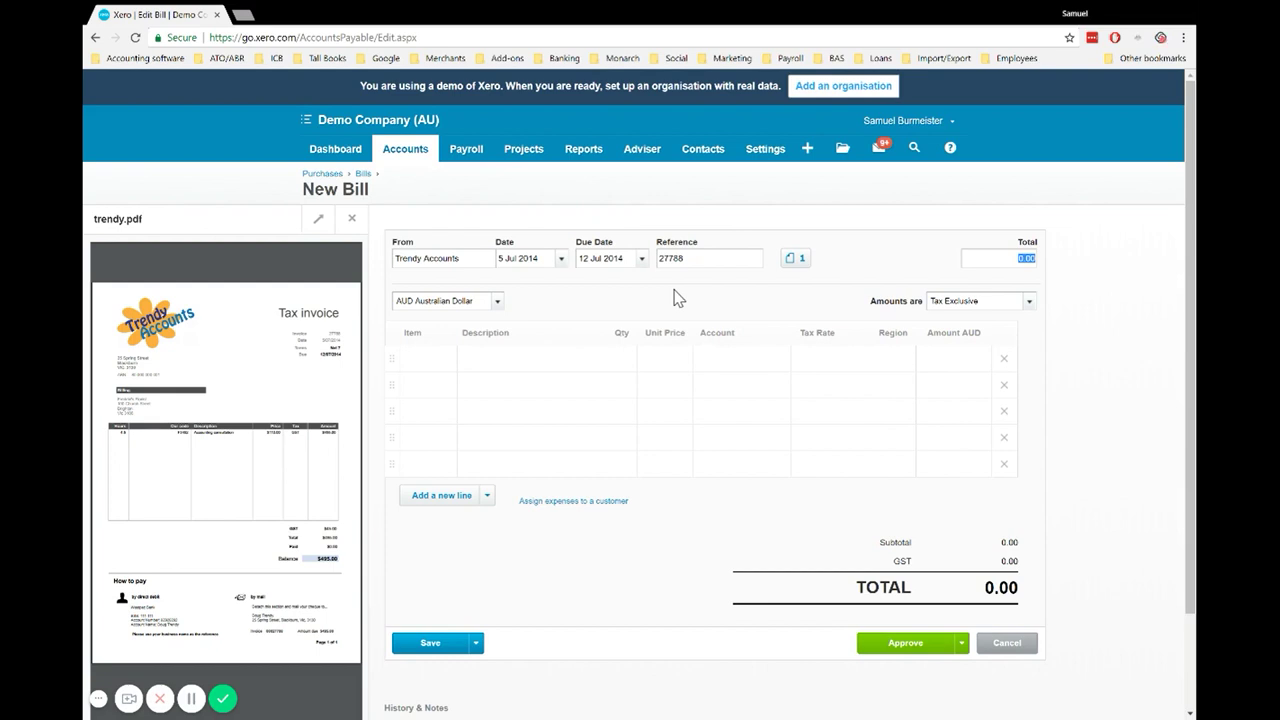
type("495")
key("Tab")
key("Tab")
key("Tab")
key("Tab")
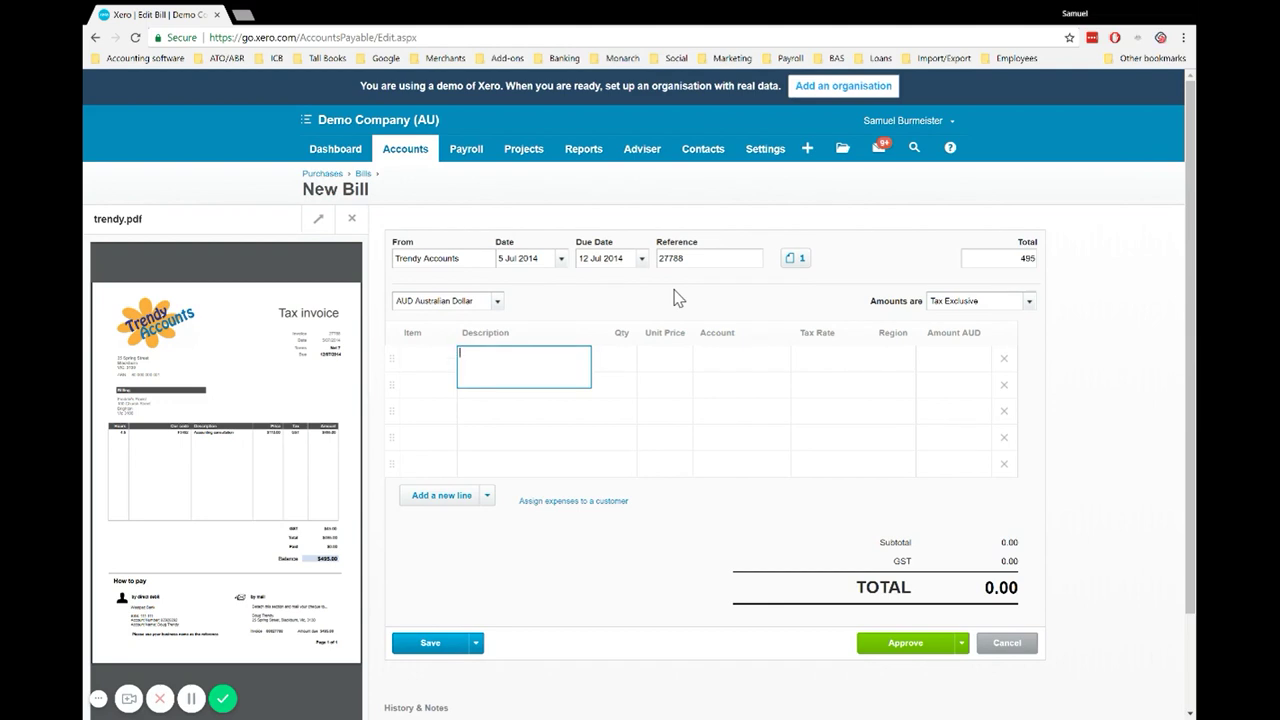
Add an 'Accounting Charges' line with quantity 4.5 at unit price 110
type("Accounting Charges")
key("Tab")
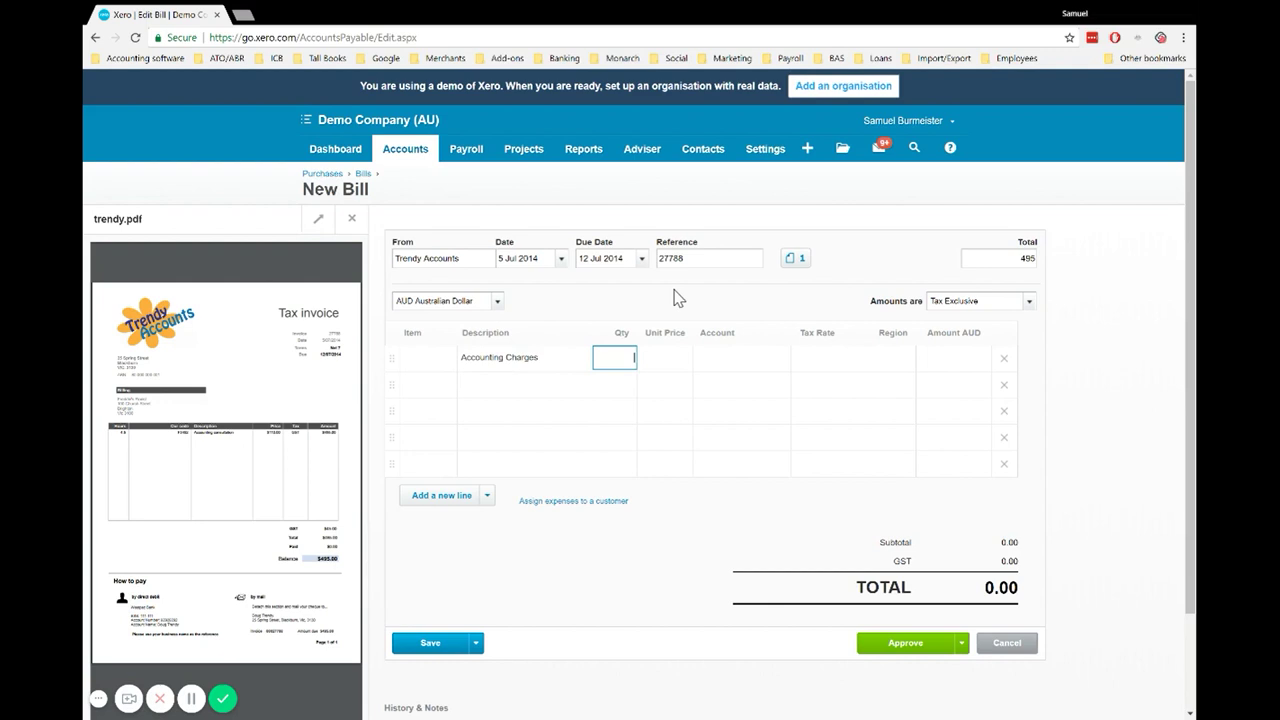
type("4.5")
key("Tab")
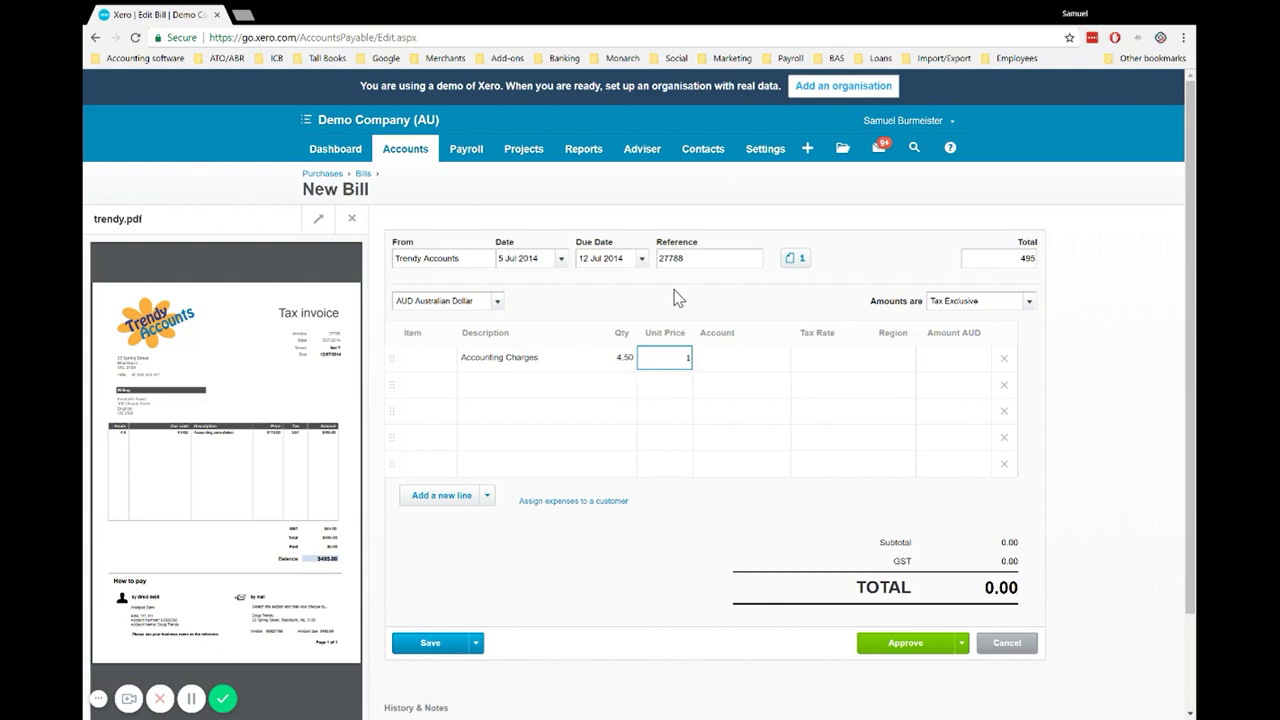
key("Tab")
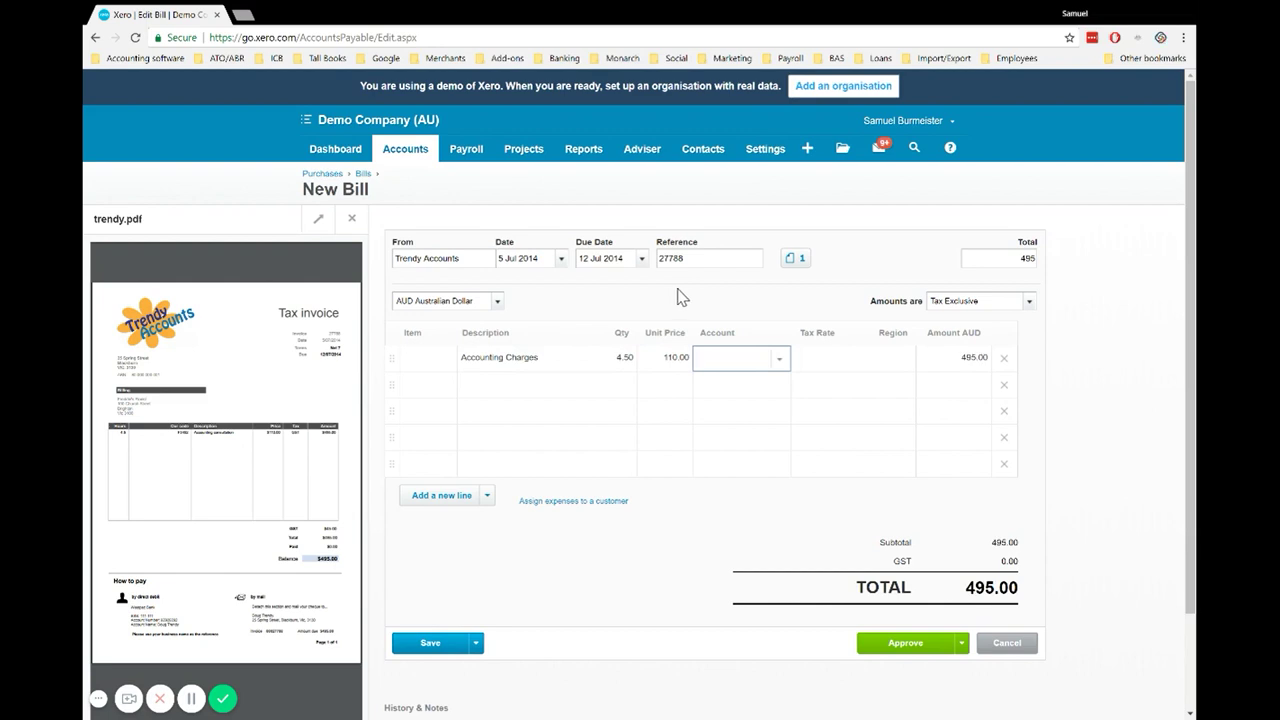
Make amounts tax inclusive and assign the line to account 412 - Consulting & Accounting
left_click(1030, 301)
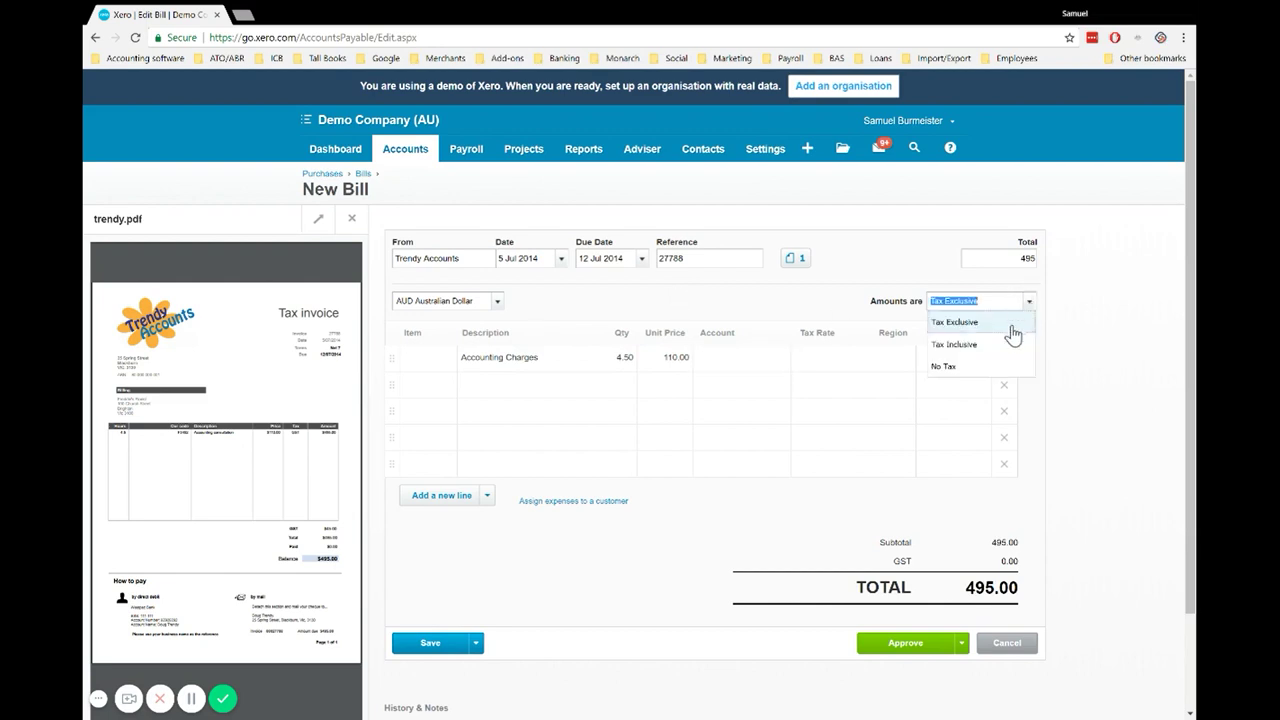
left_click(1006, 346)
left_click(760, 362)
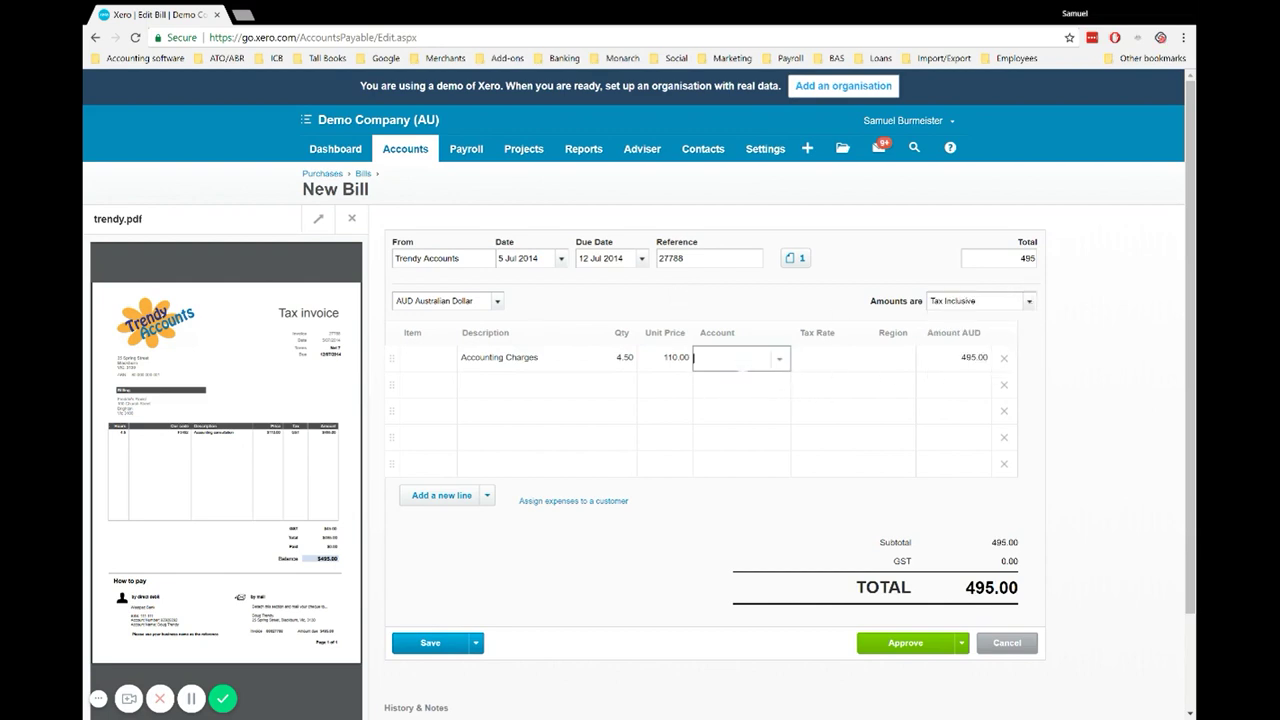
type("acc")
left_click(752, 381)
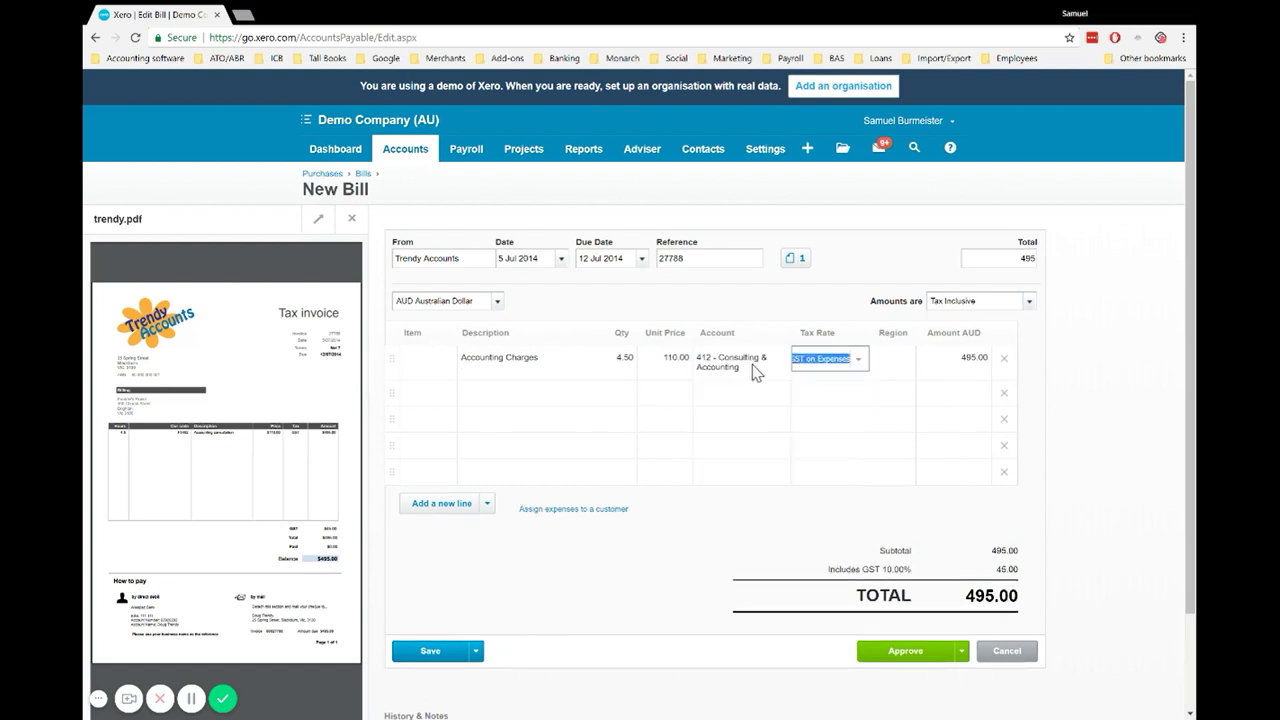
left_click(709, 476)
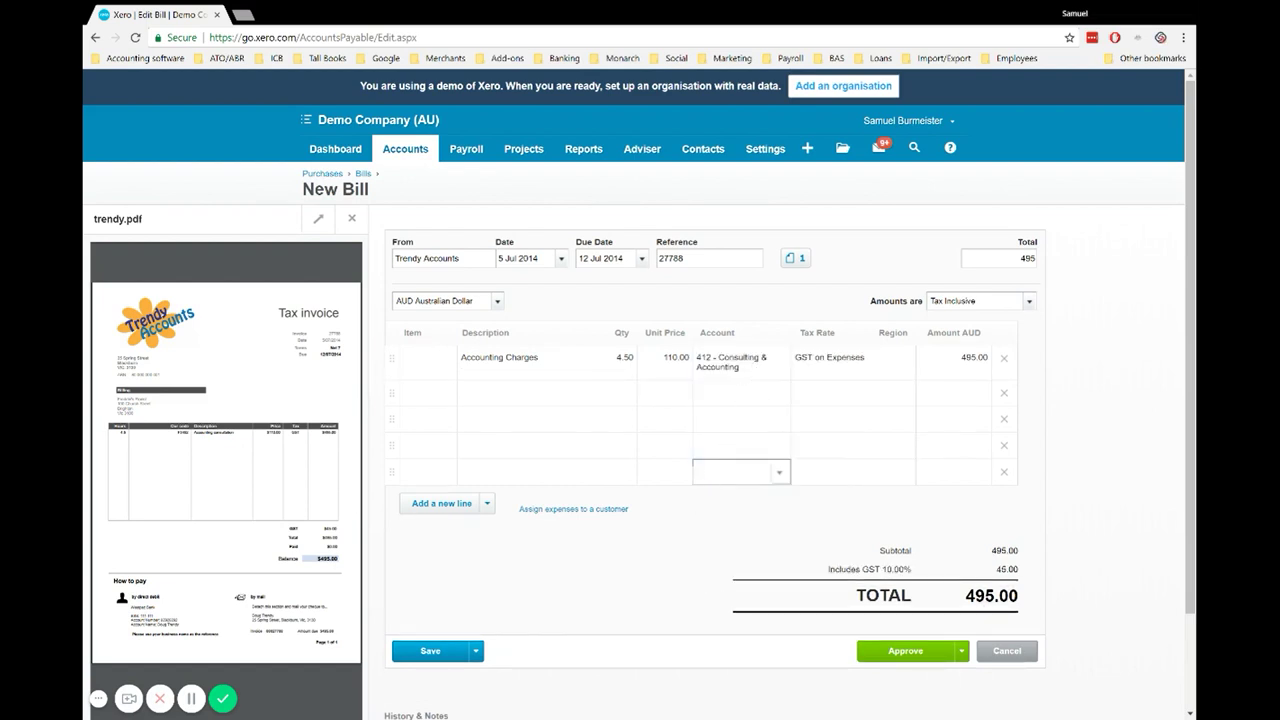
left_click(812, 308)
Approve Trendy Accounts bill 27788 for 495.00
mouse_move(330, 550)
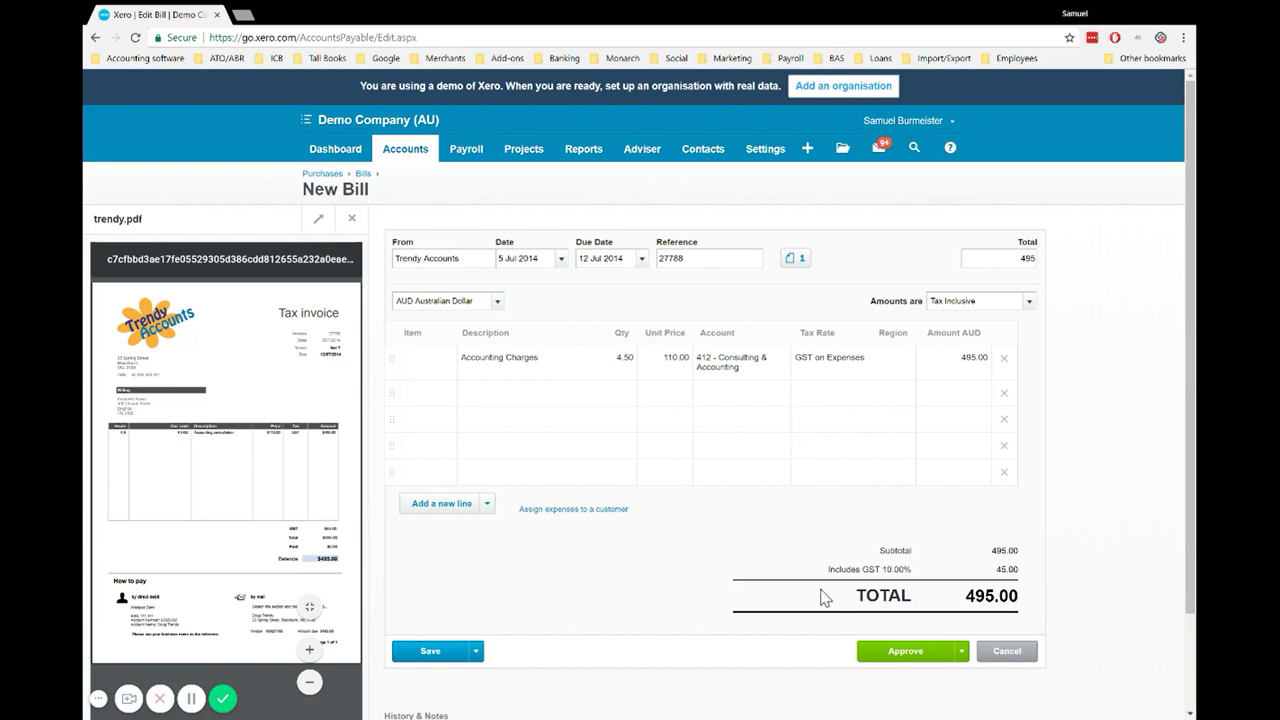
left_click(922, 657)
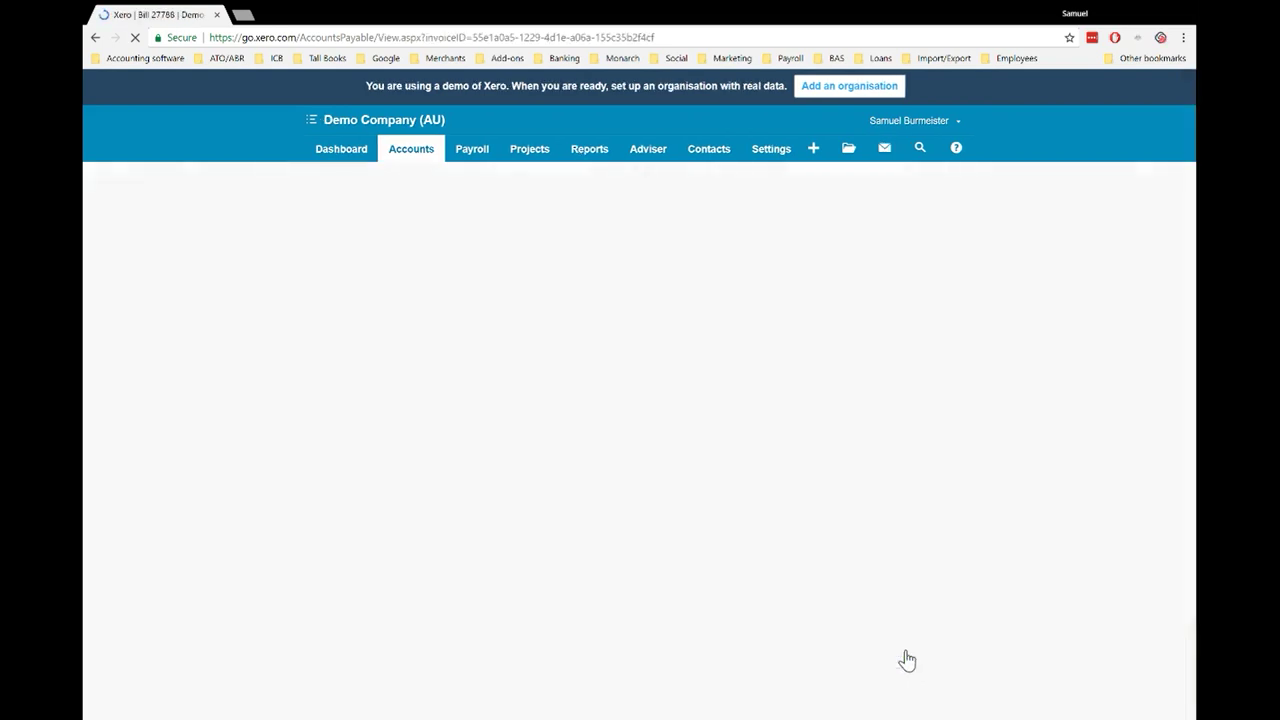
Return to Accounts > Purchases and open the Overdue bills list
left_click(407, 148)
left_click(418, 248)
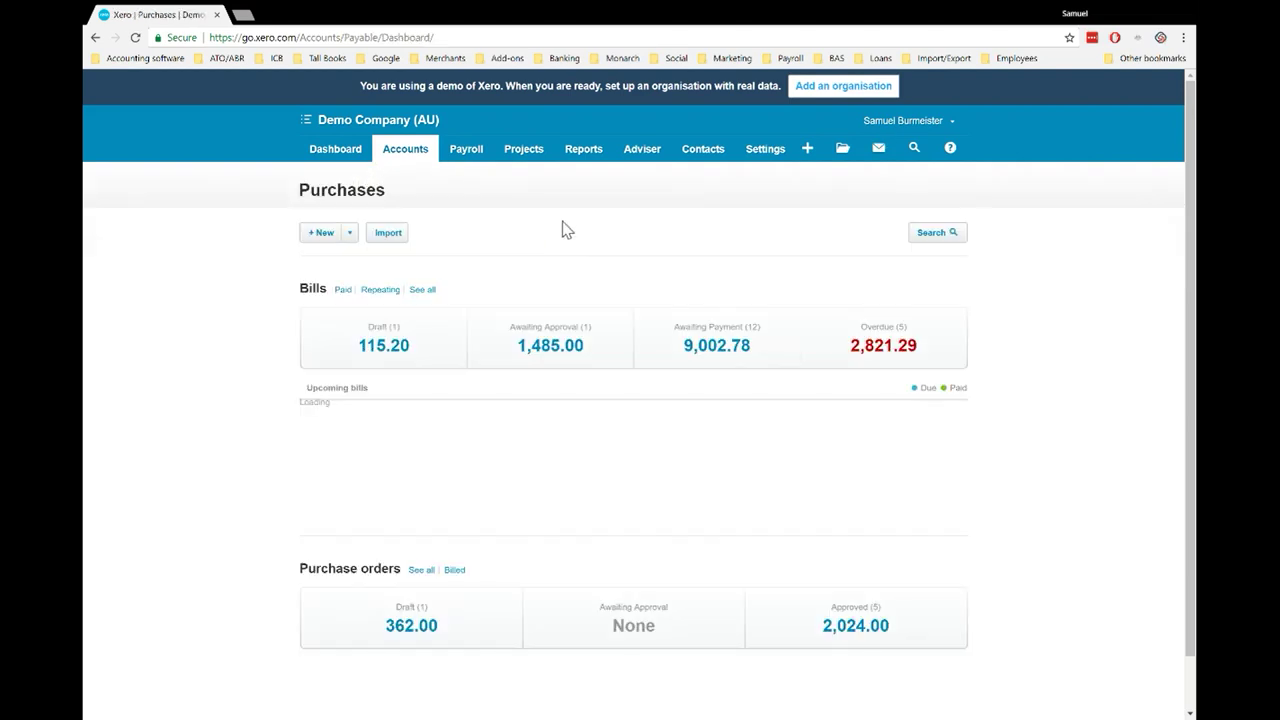
left_click(860, 345)
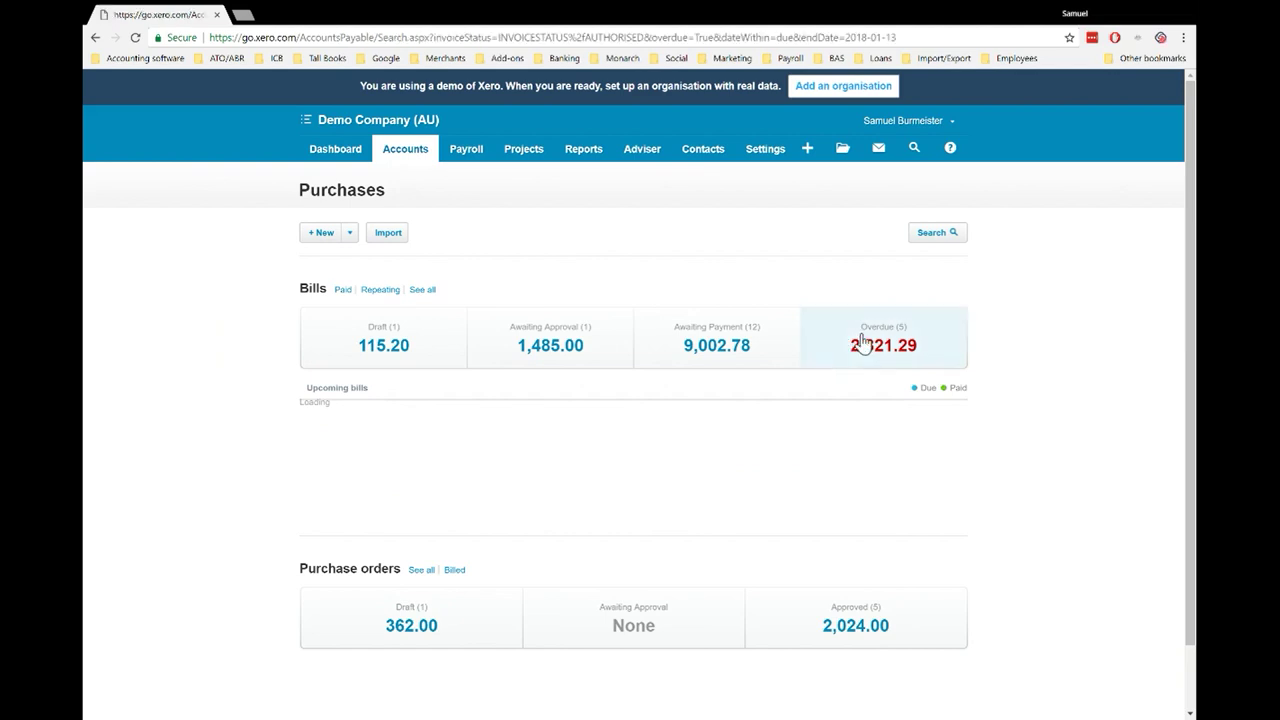